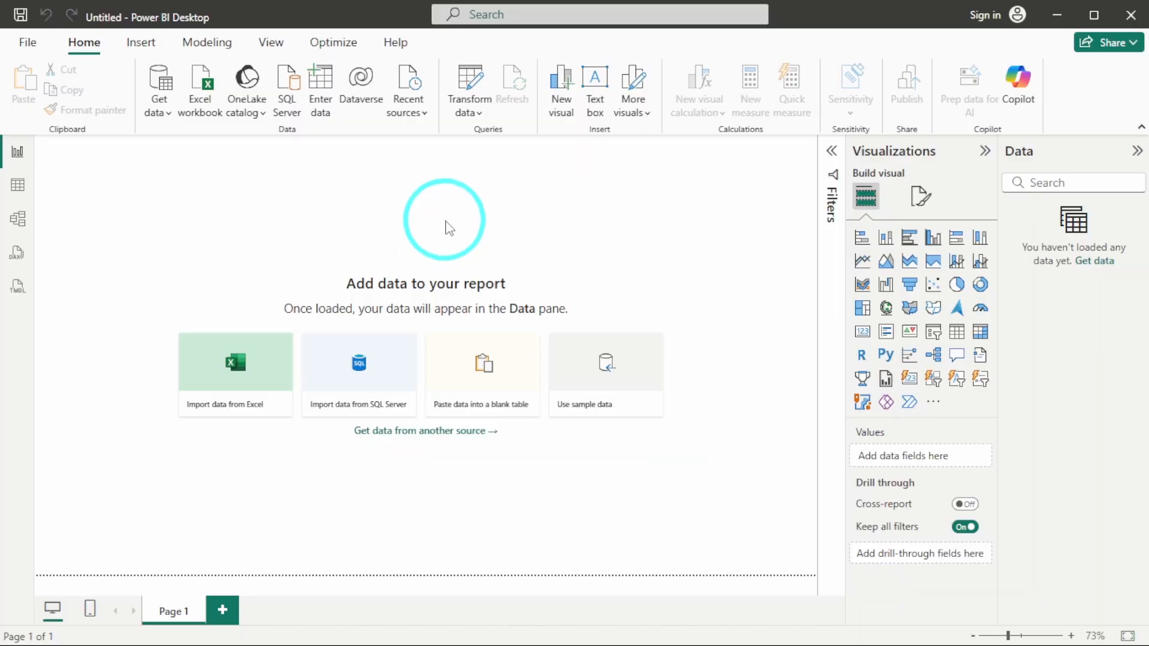
Import the Sales sheet from the DATAETS_PRACTICE.xlsx workbook and open it for transformation in the Power Query Editor.
left_click(198, 98)
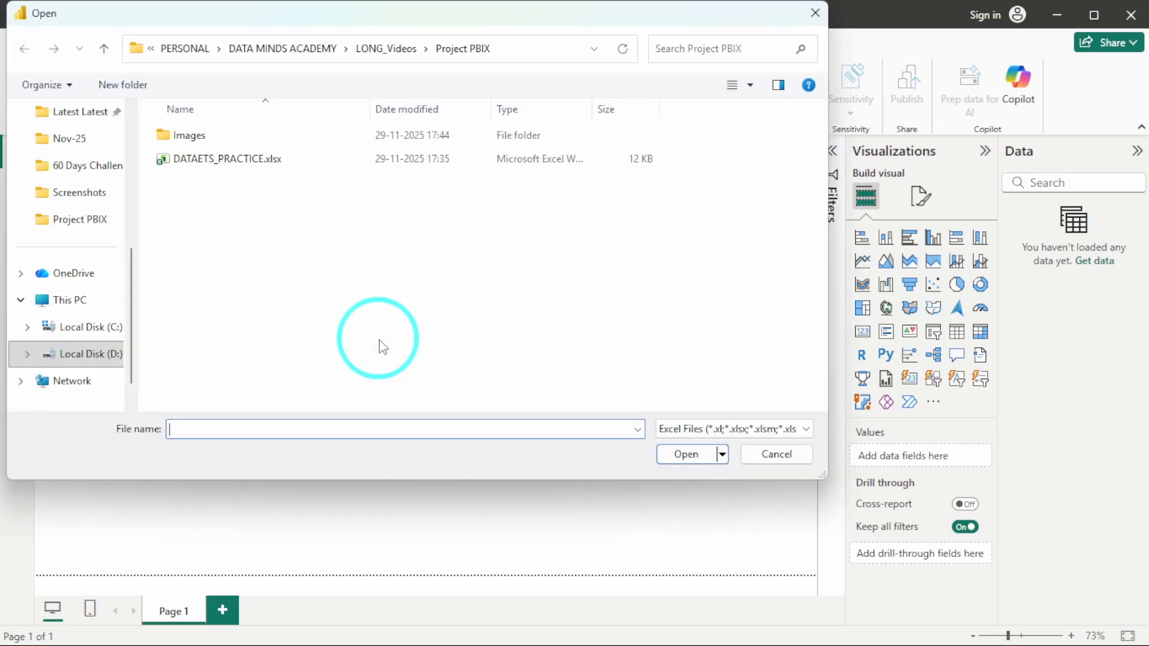
left_click(256, 158)
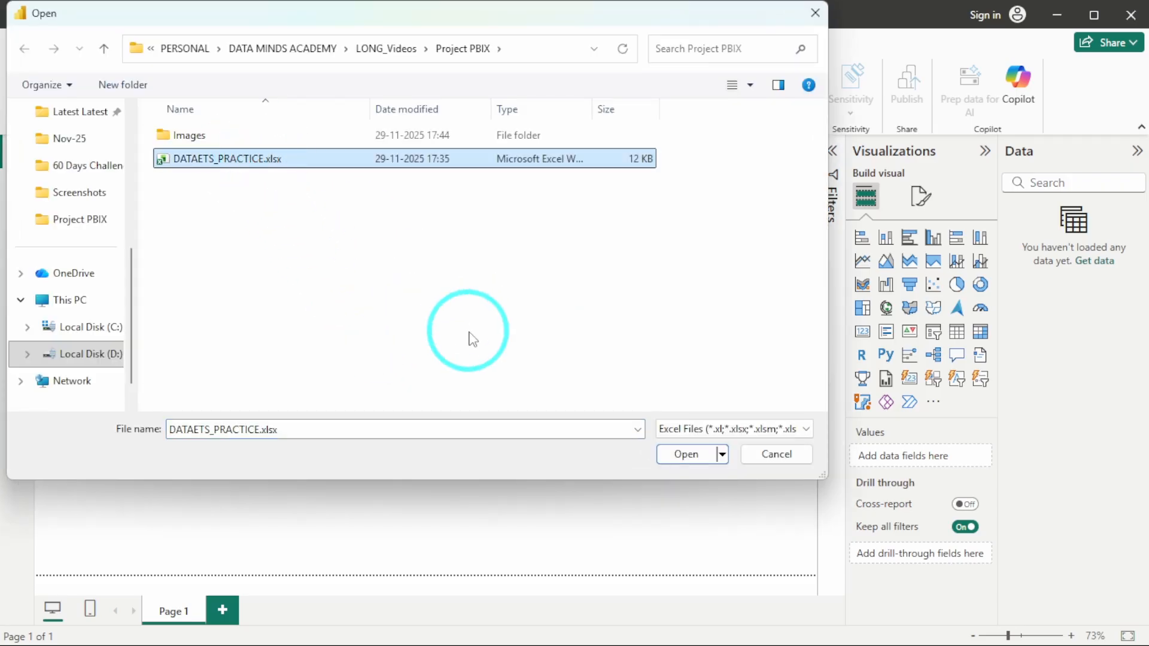
left_click(687, 455)
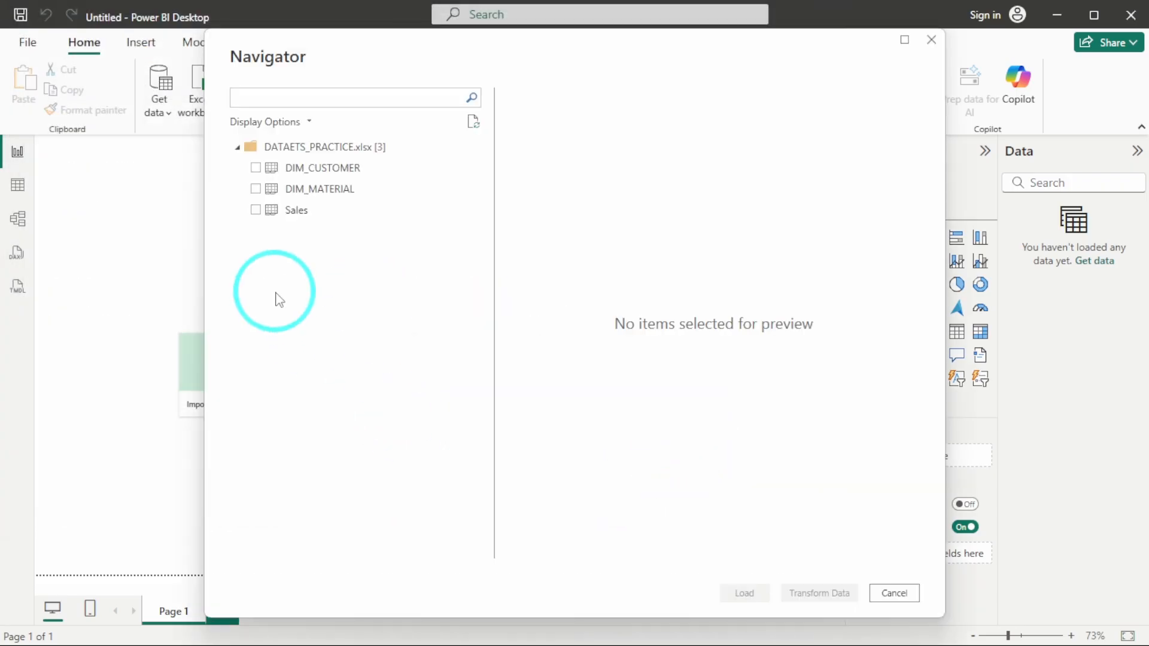
left_click(256, 210)
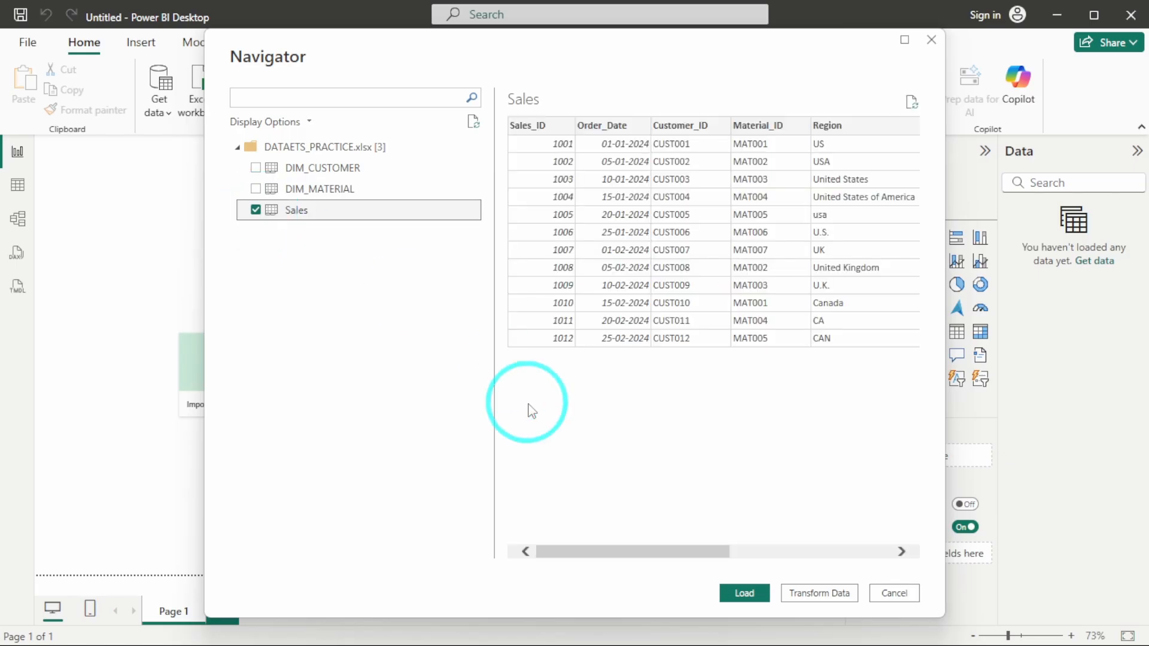
left_click(818, 594)
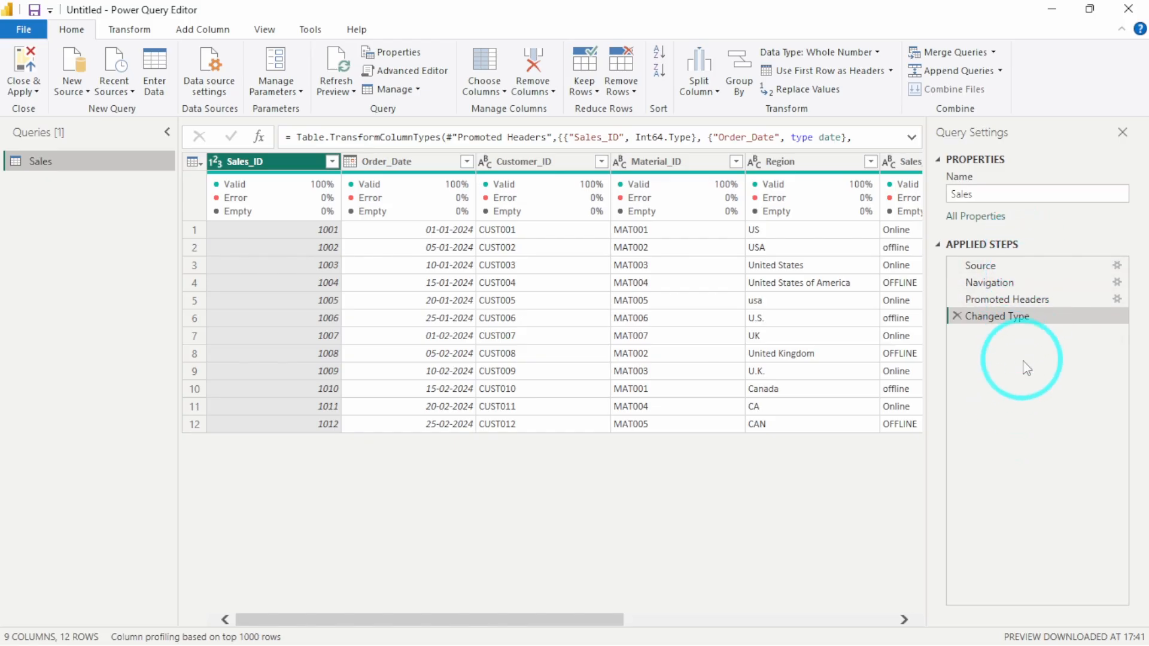
Review the formula and data preview of the Source, Navigation, Promoted Headers and Changed Type steps in the Sales query.
left_click(1016, 268)
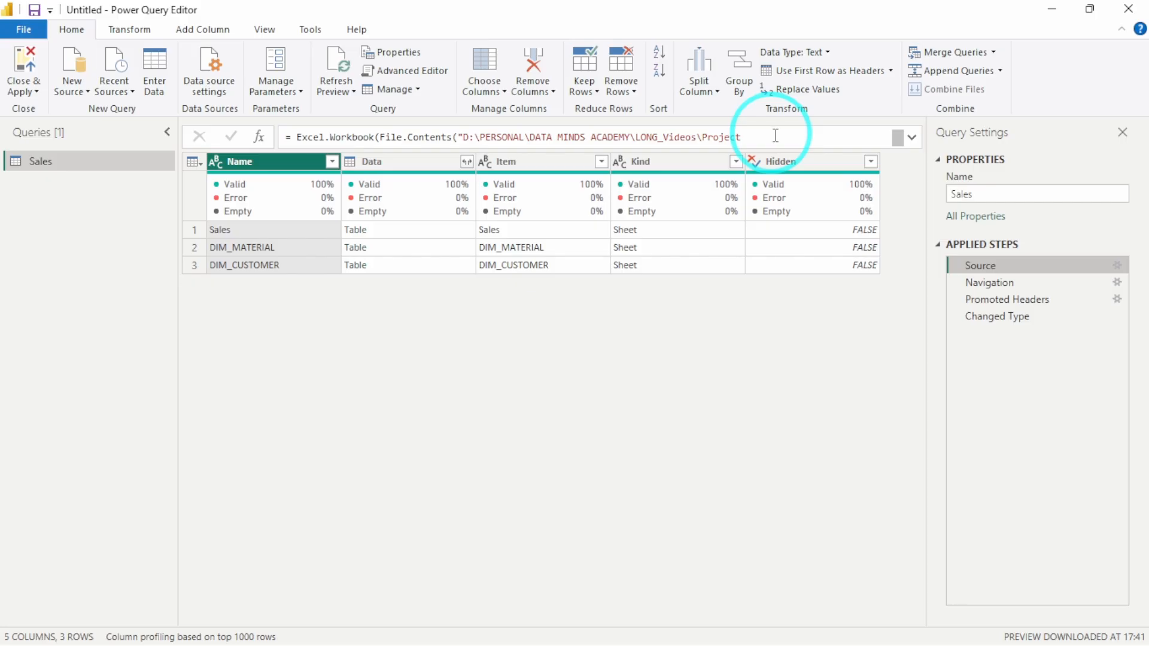
left_click(1000, 285)
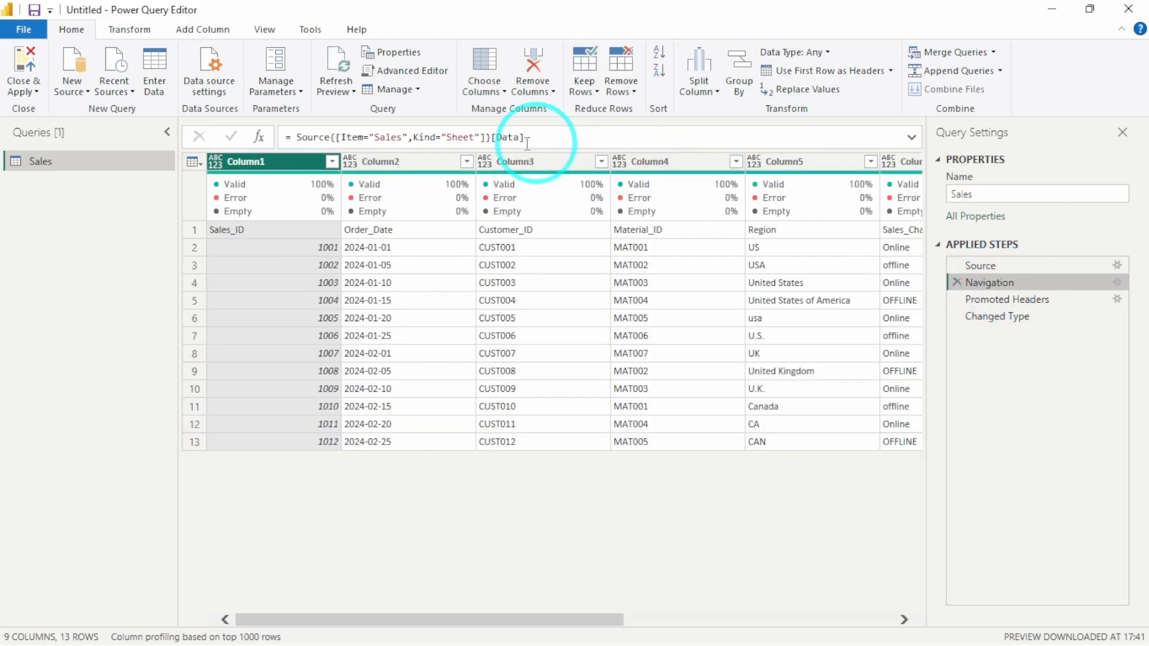
left_click(576, 142)
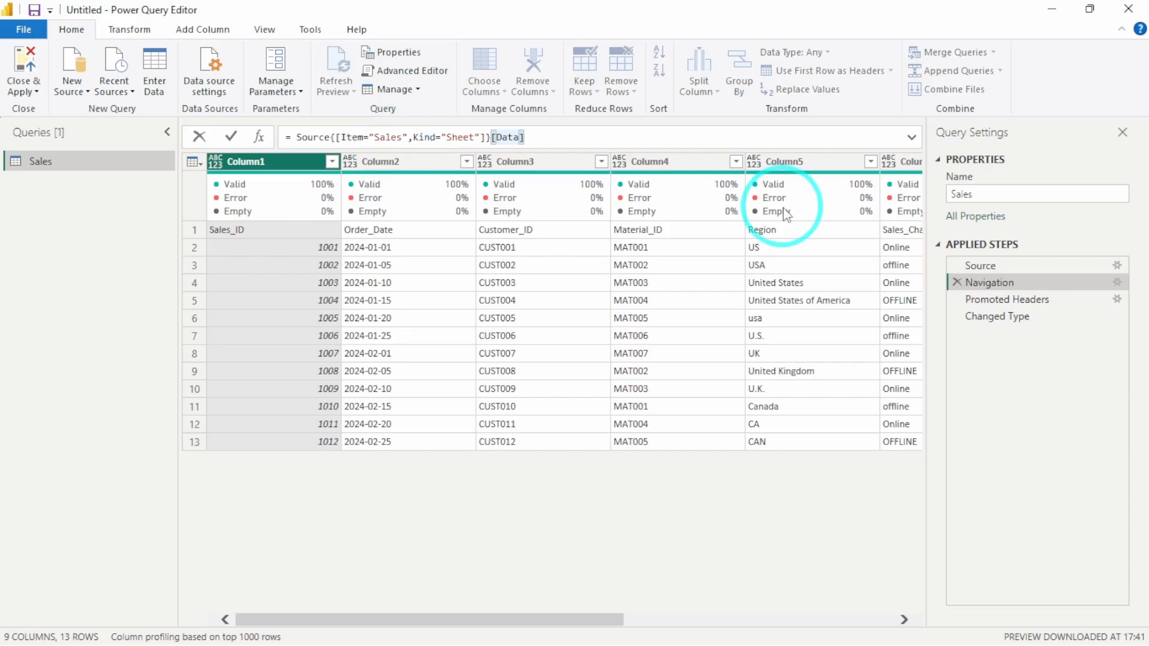
left_click(994, 285)
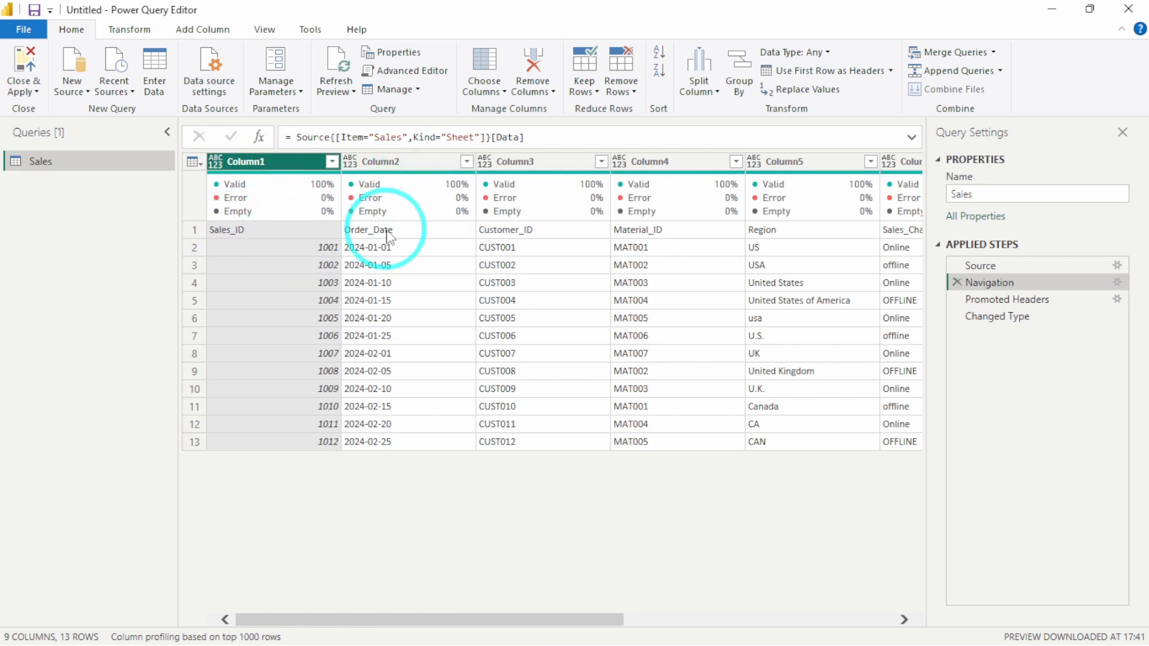
left_click(1034, 300)
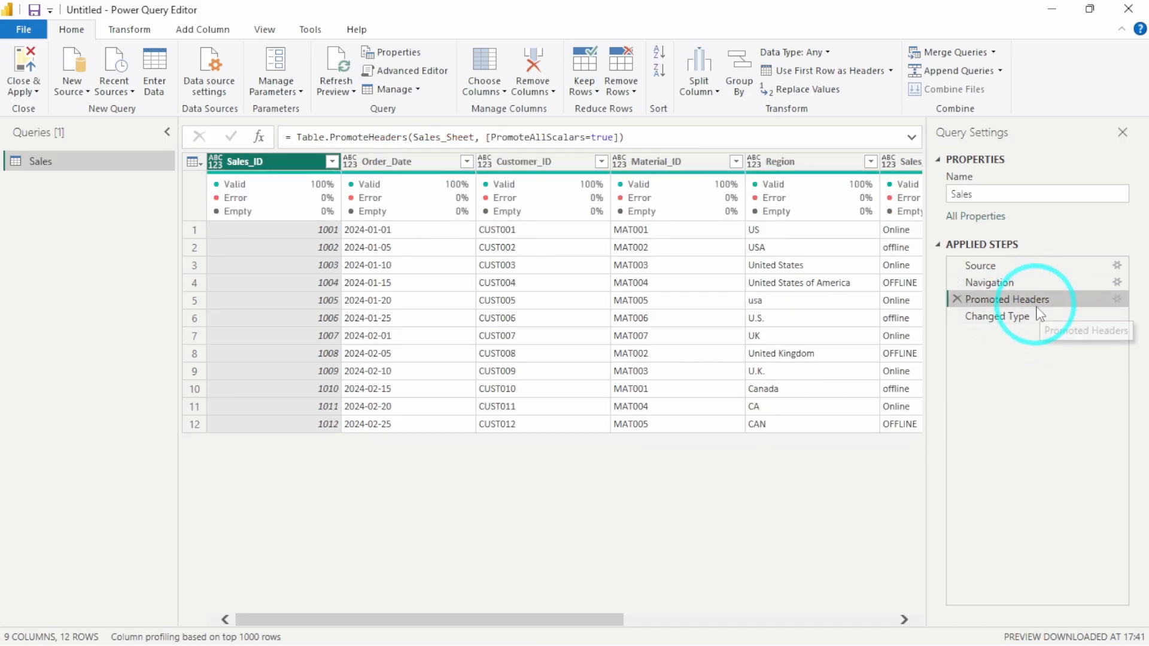
left_click(1038, 321)
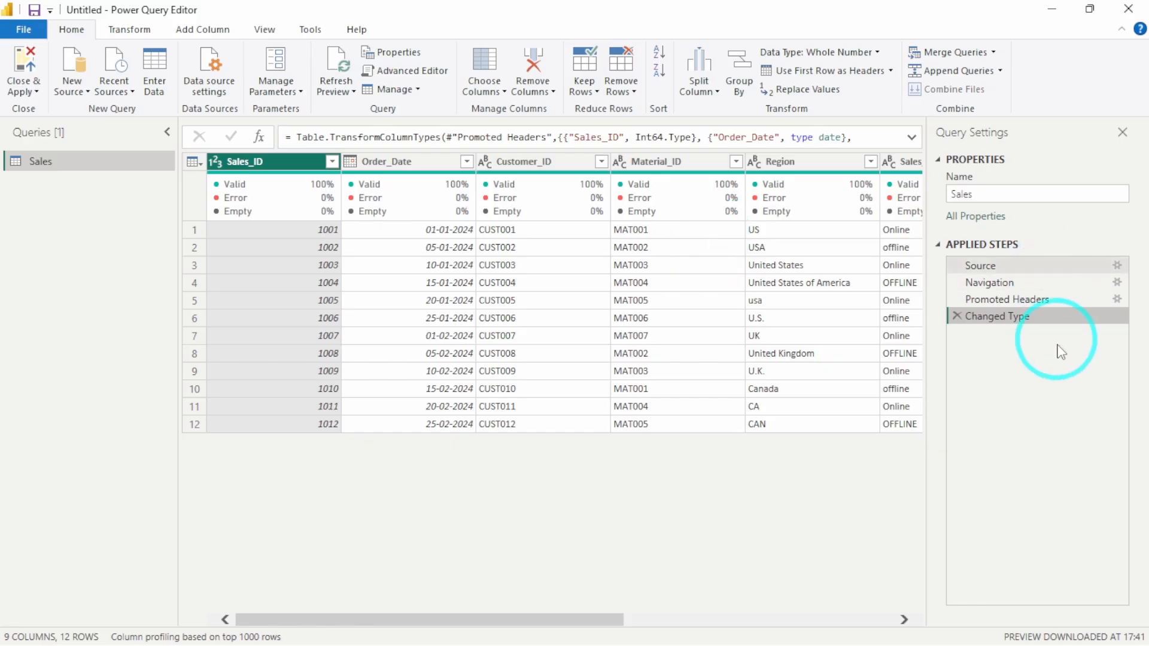
Delete the Changed Type step from the Sales query and inspect the settings of the Promoted Headers step.
left_click(1016, 300)
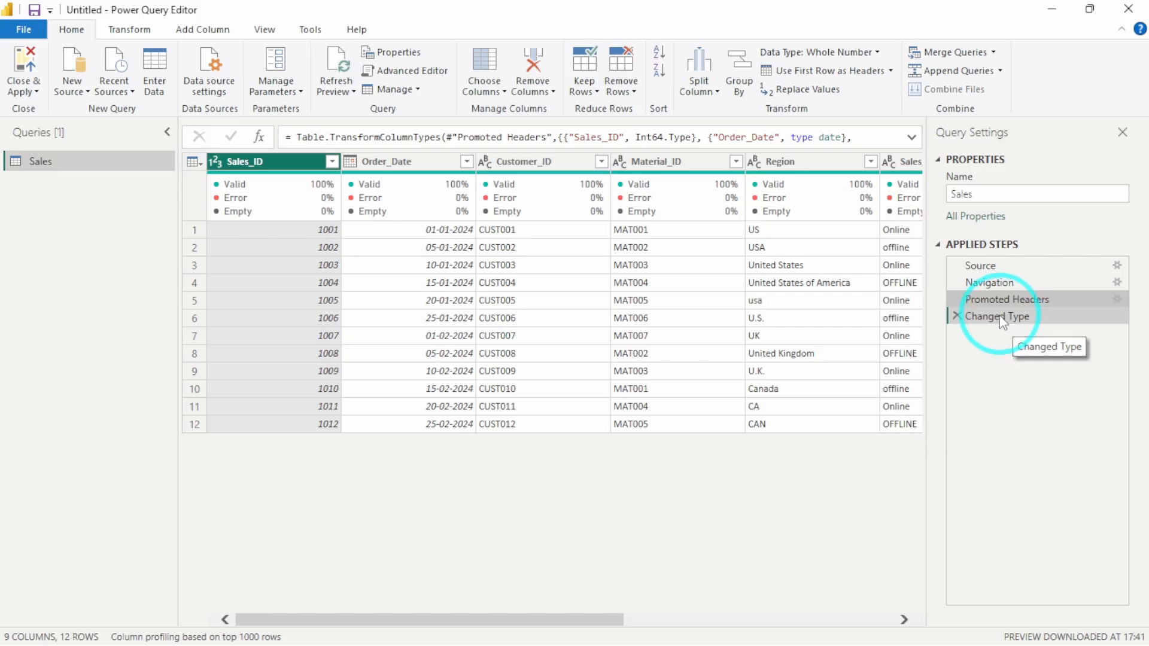
left_click(957, 317)
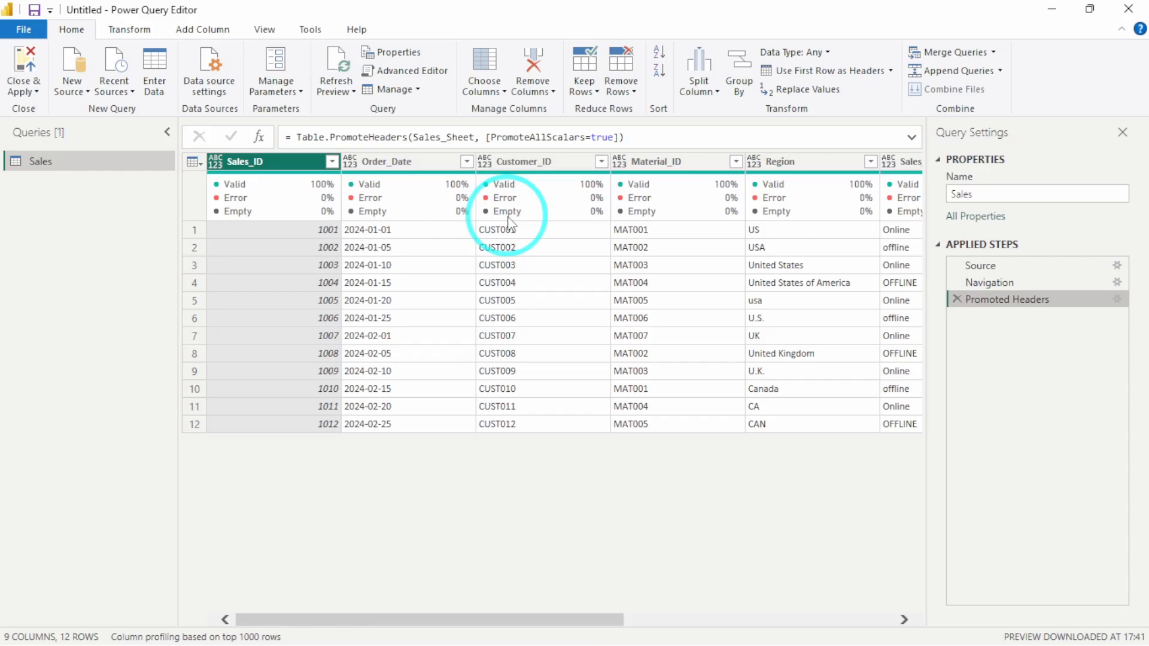
mouse_move(511, 225)
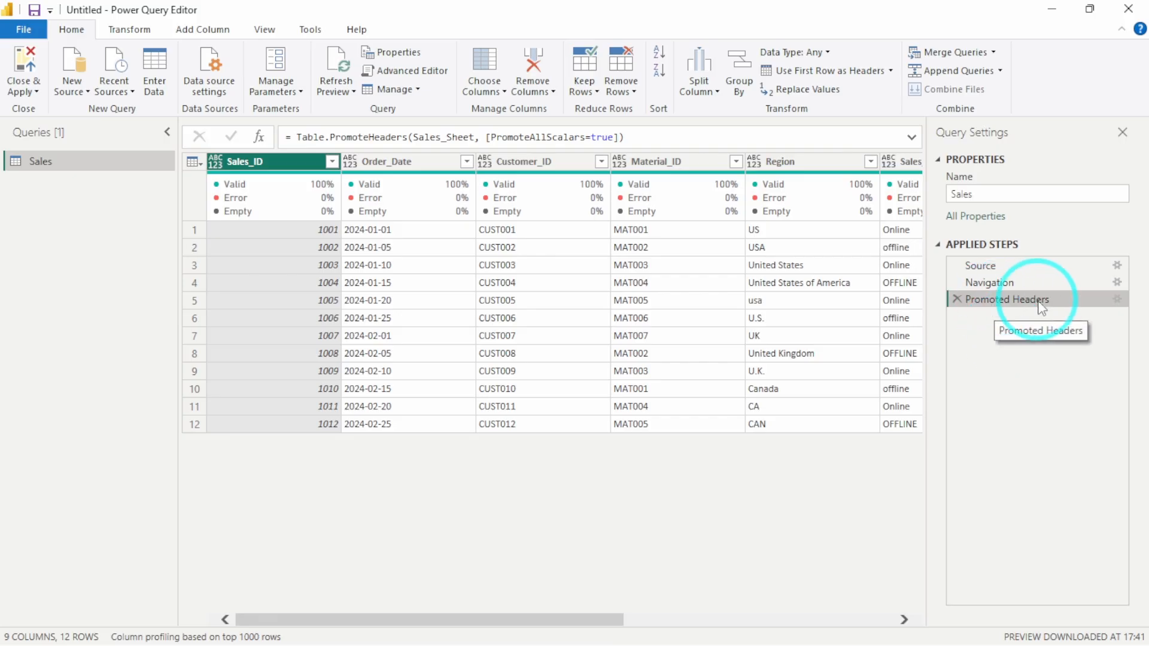
left_click(1117, 299)
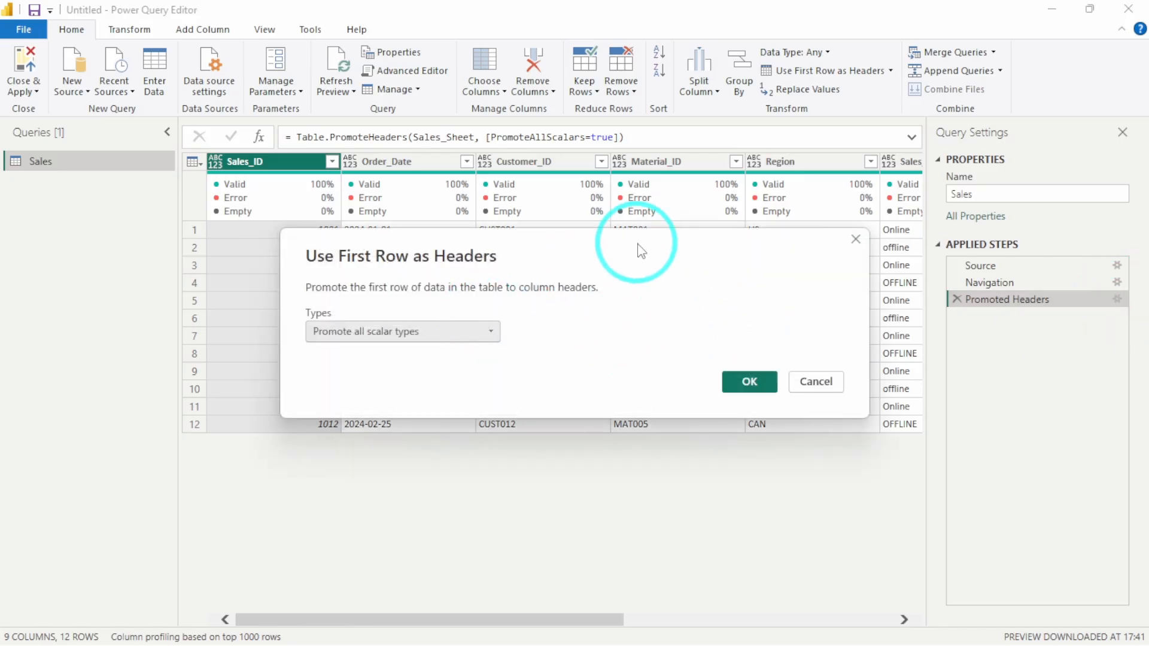
left_click(816, 382)
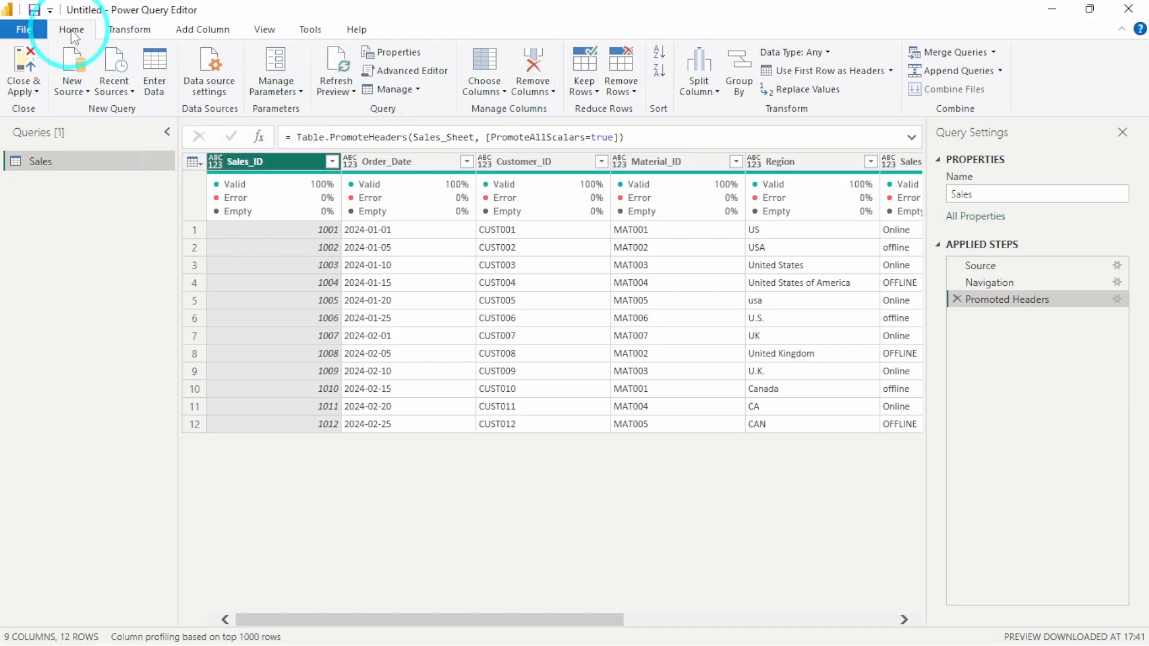
left_click(128, 30)
left_click(202, 29)
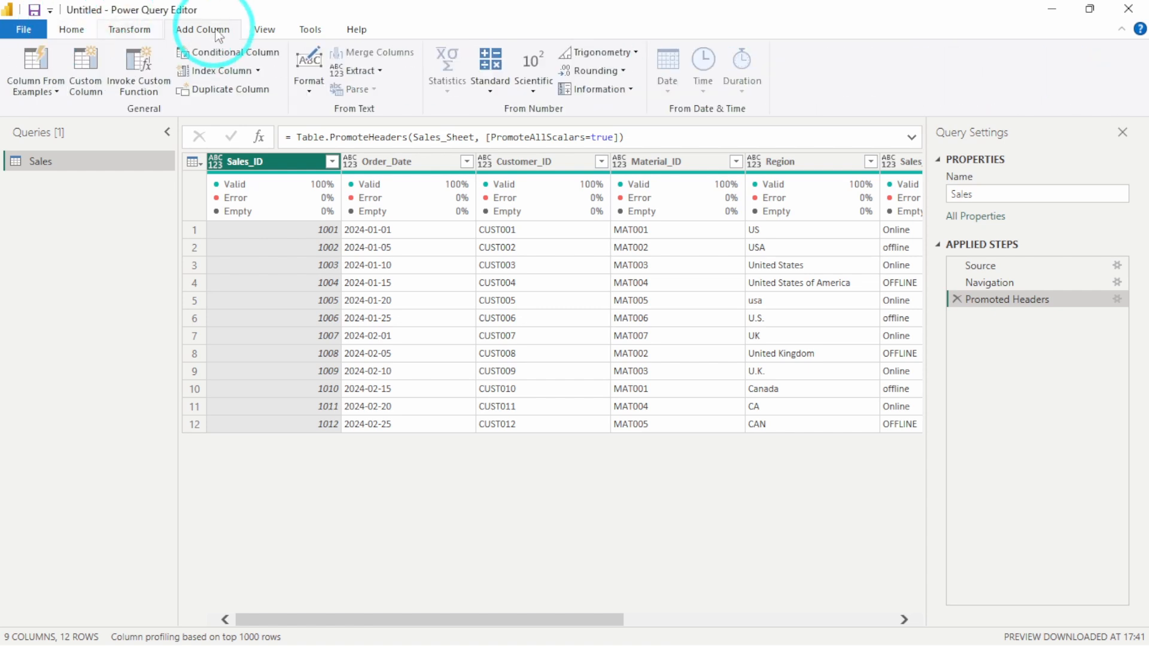
left_click(265, 30)
left_click(309, 30)
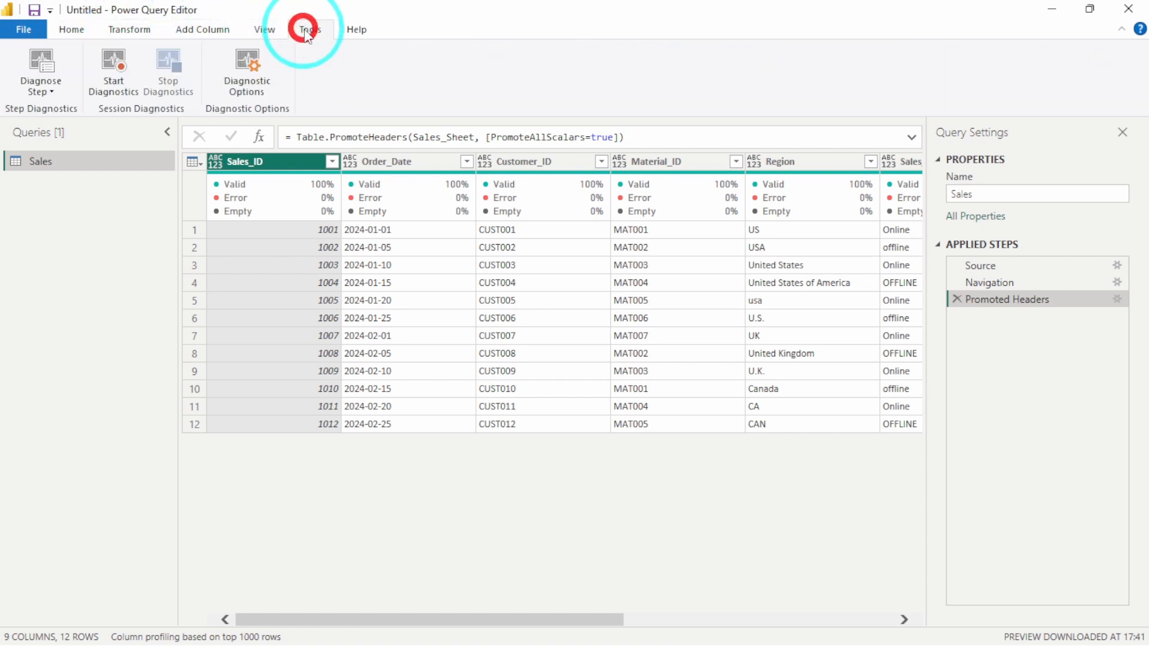
left_click(357, 30)
left_click(72, 30)
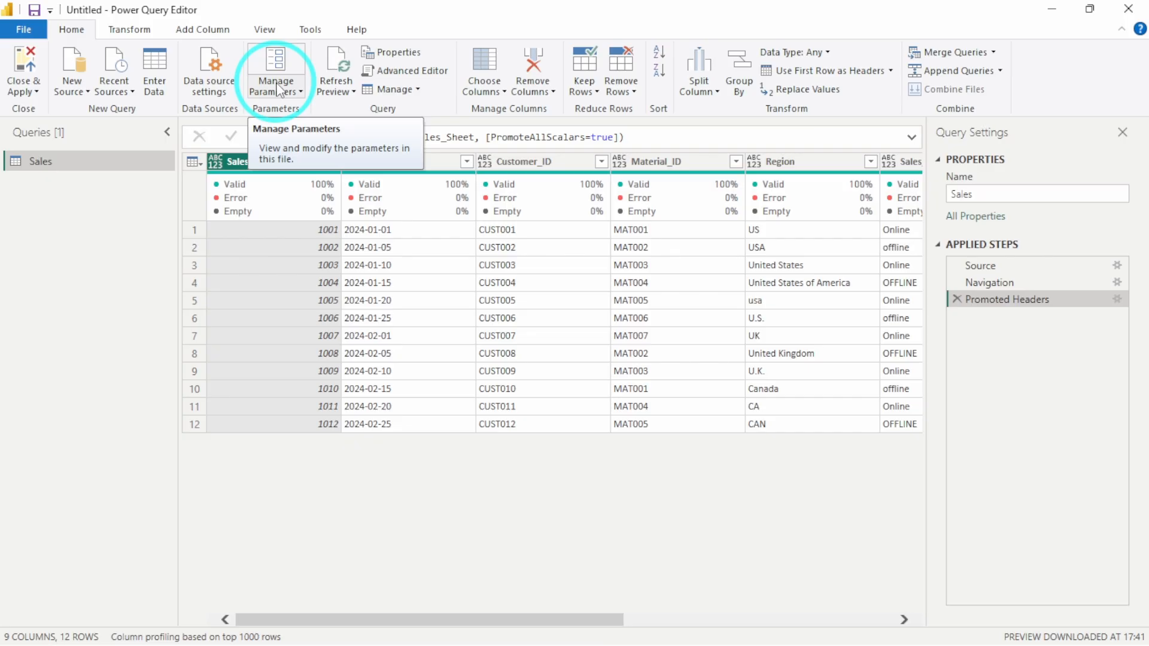
left_click(336, 91)
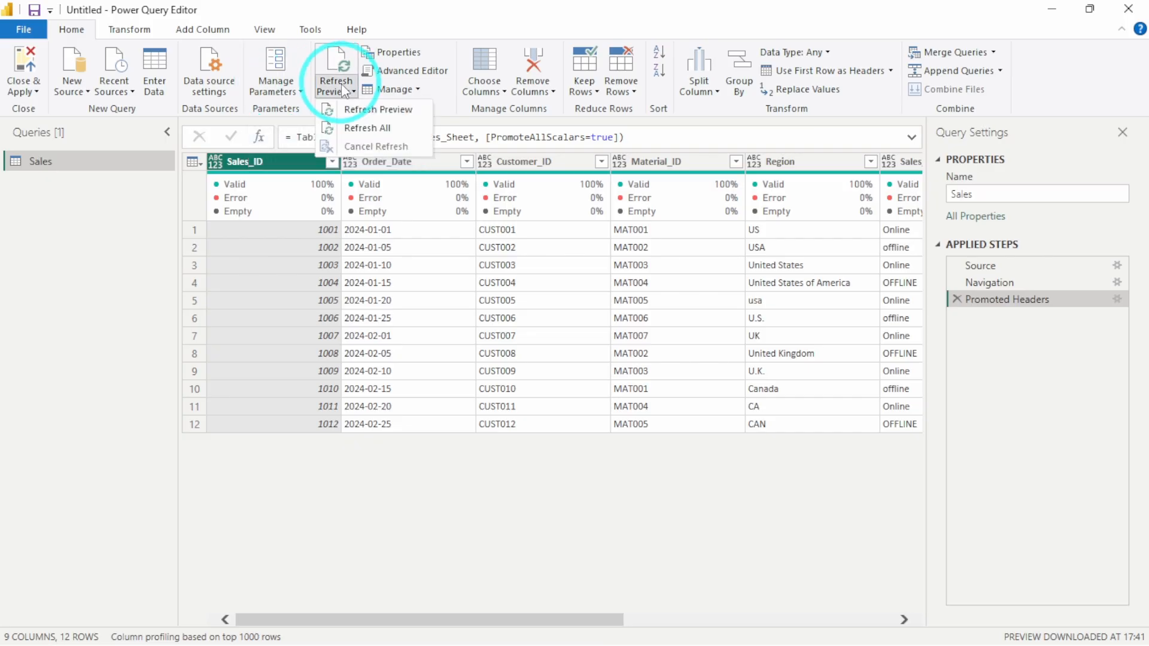
left_click(108, 260)
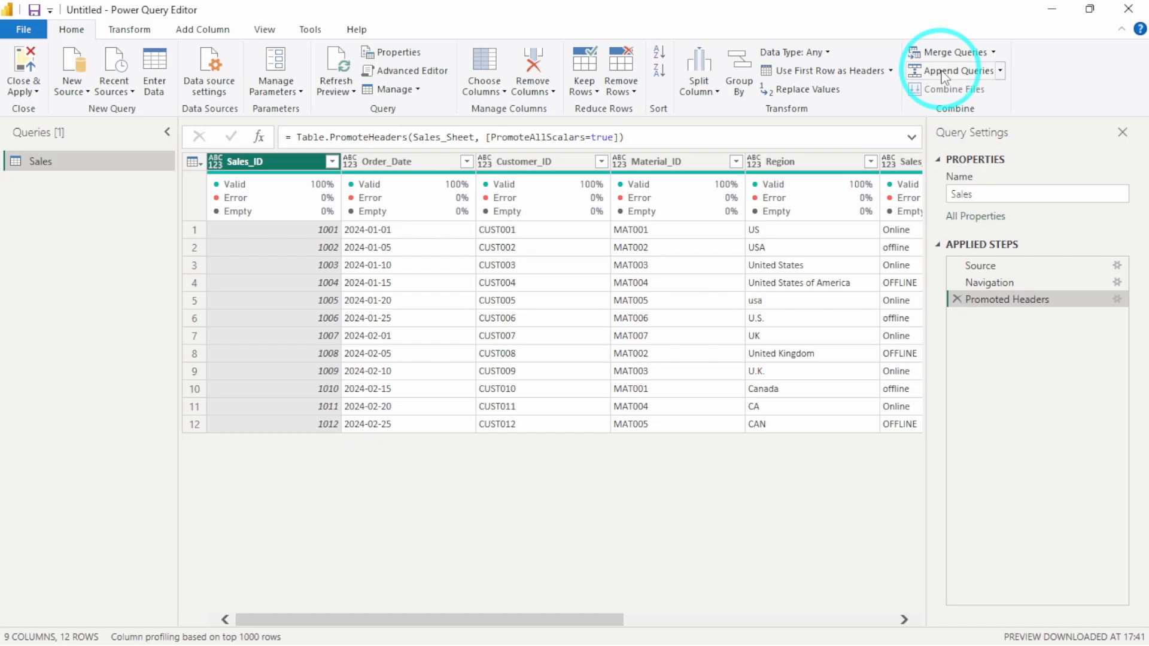
left_click(138, 32)
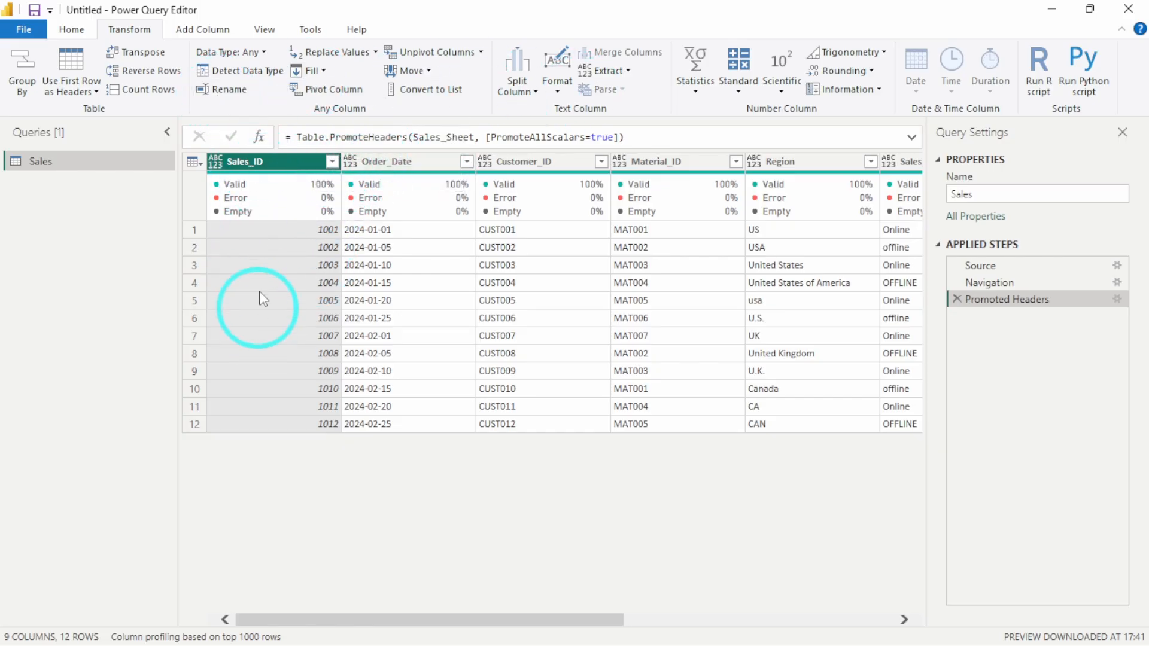
mouse_move(272, 179)
left_click(206, 30)
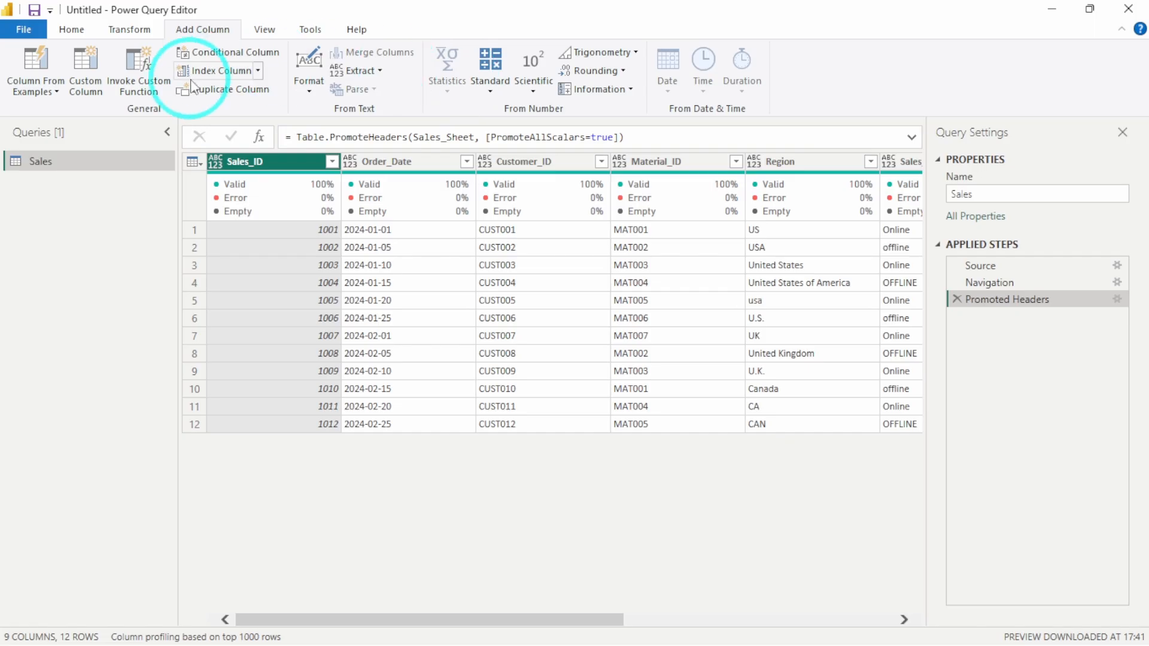
left_click(265, 30)
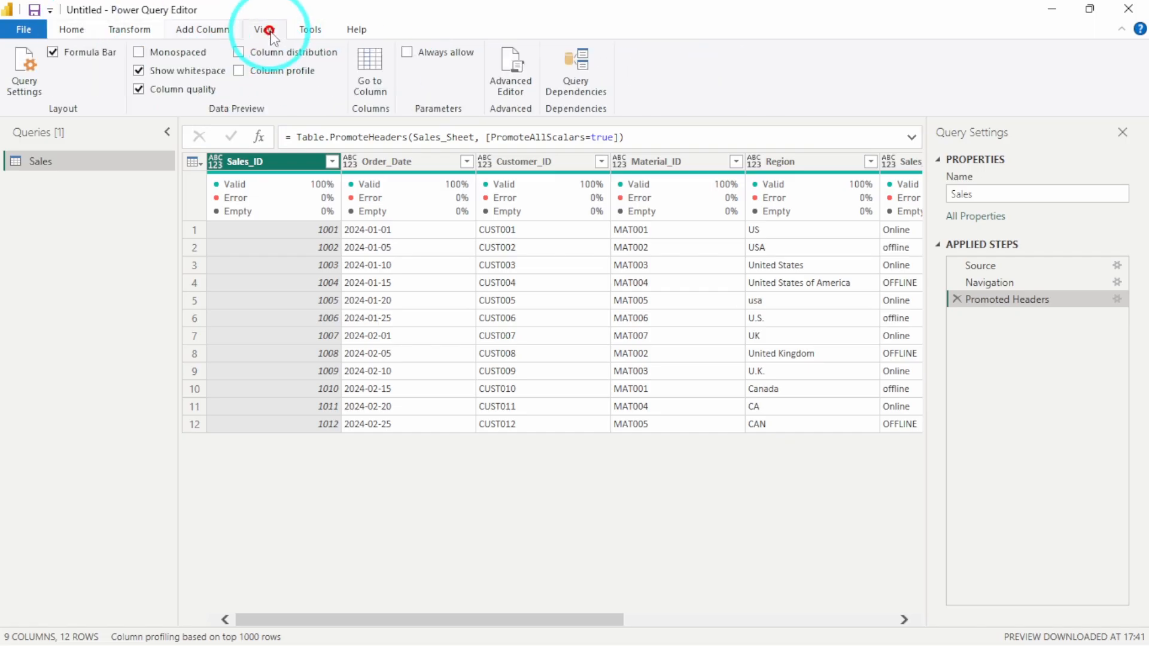
left_click(311, 33)
left_click(355, 31)
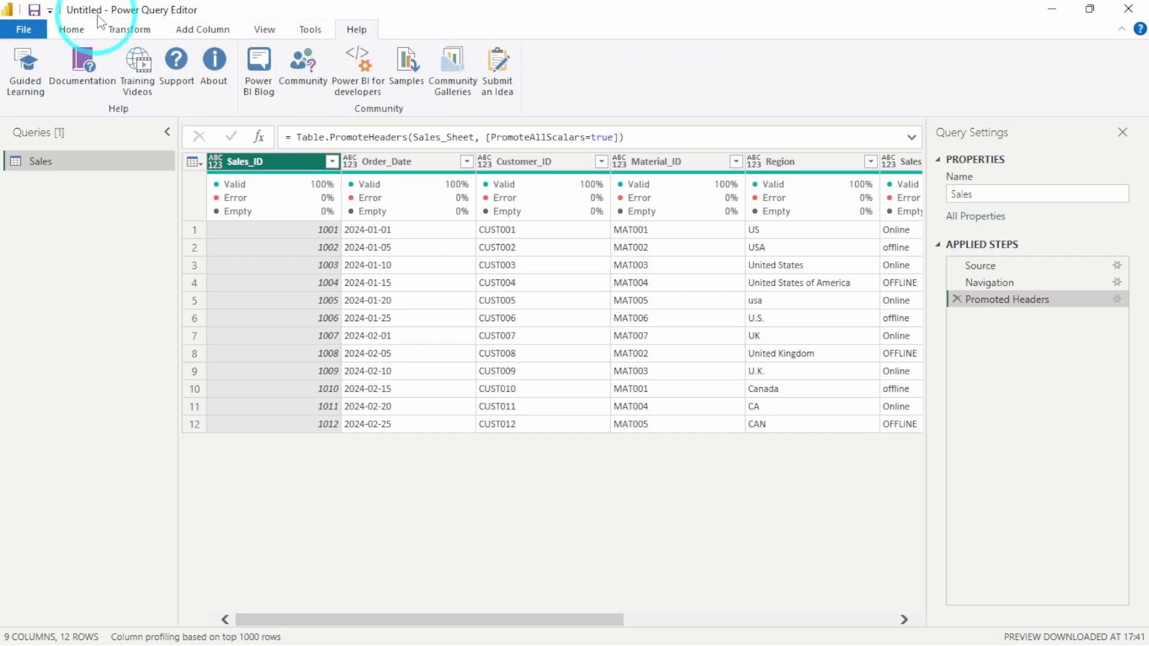
left_click(76, 25)
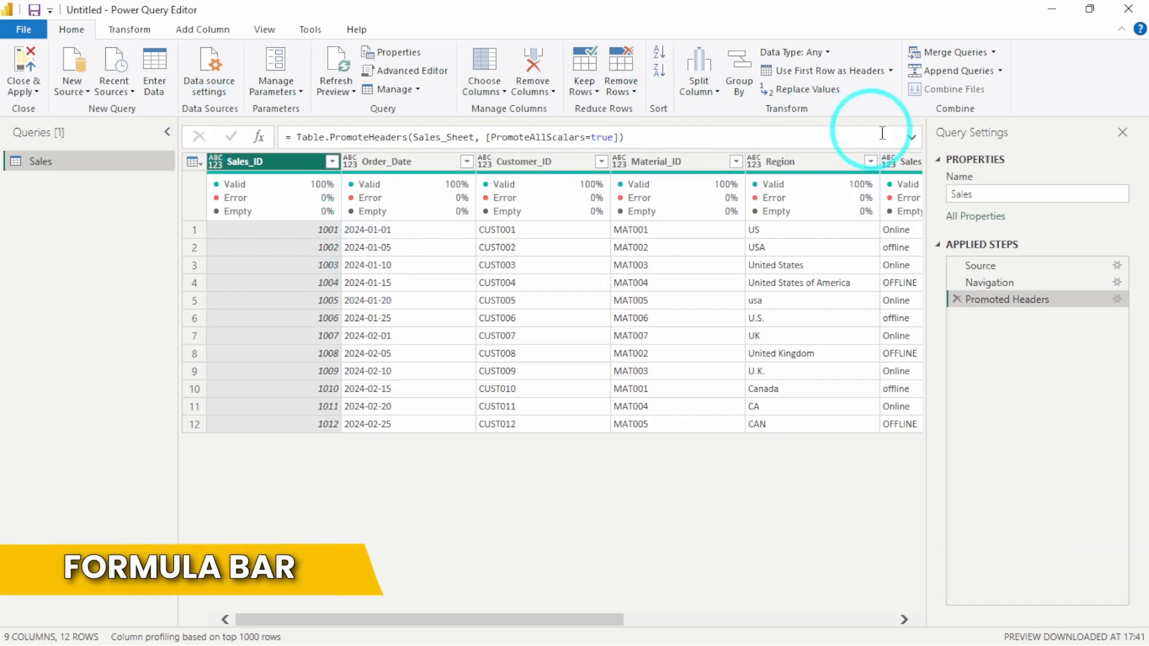
left_click(911, 139)
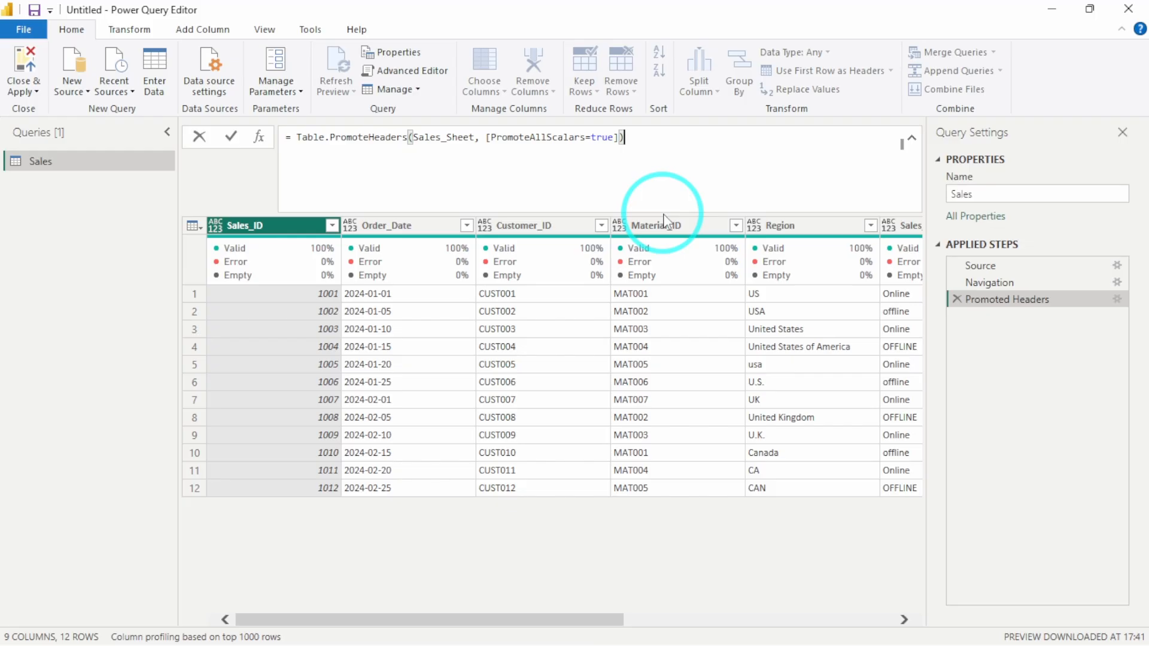
left_click(695, 253)
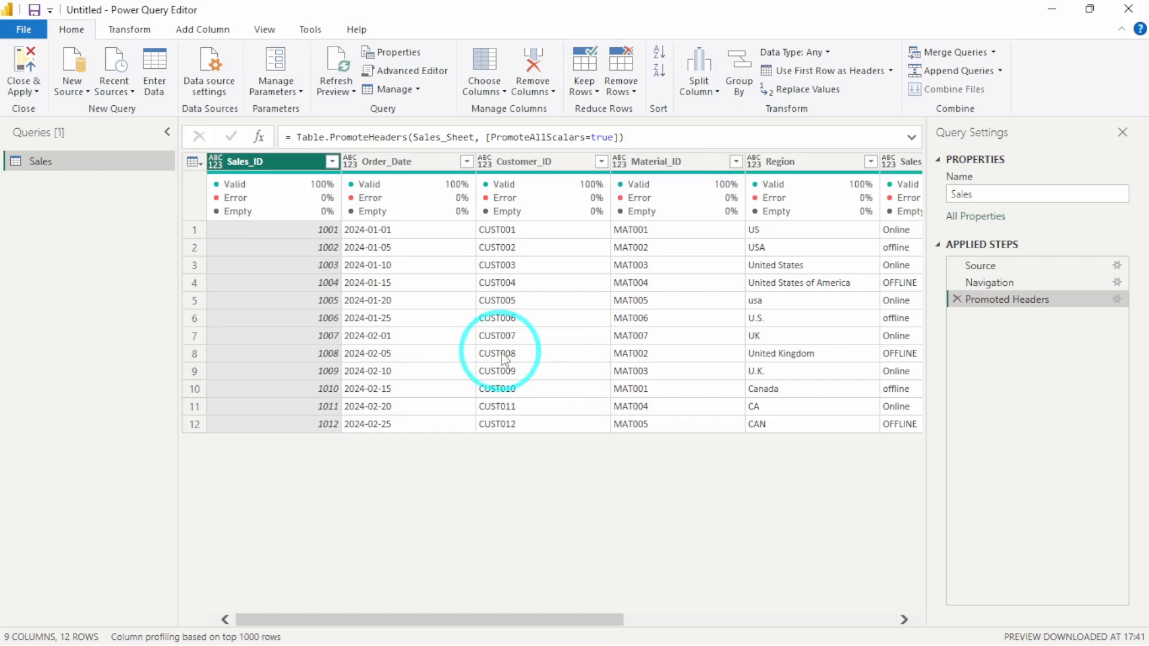
Use Choose Columns to keep every column of the Sales query except Region and Sales_Channel.
left_click(496, 91)
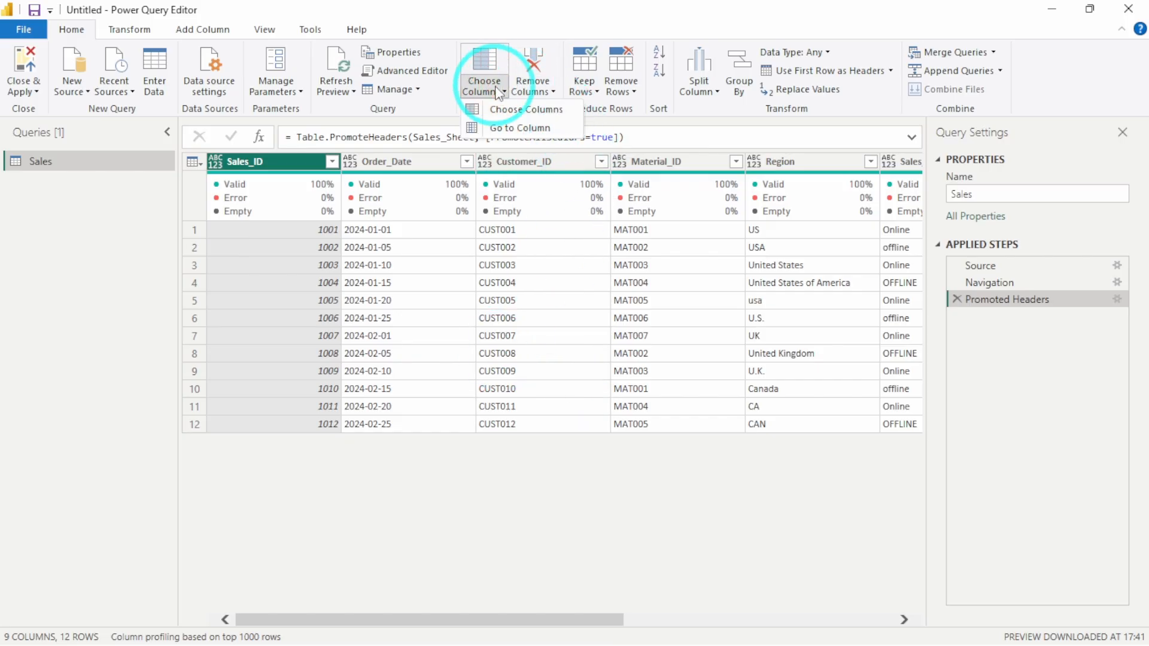
left_click(518, 110)
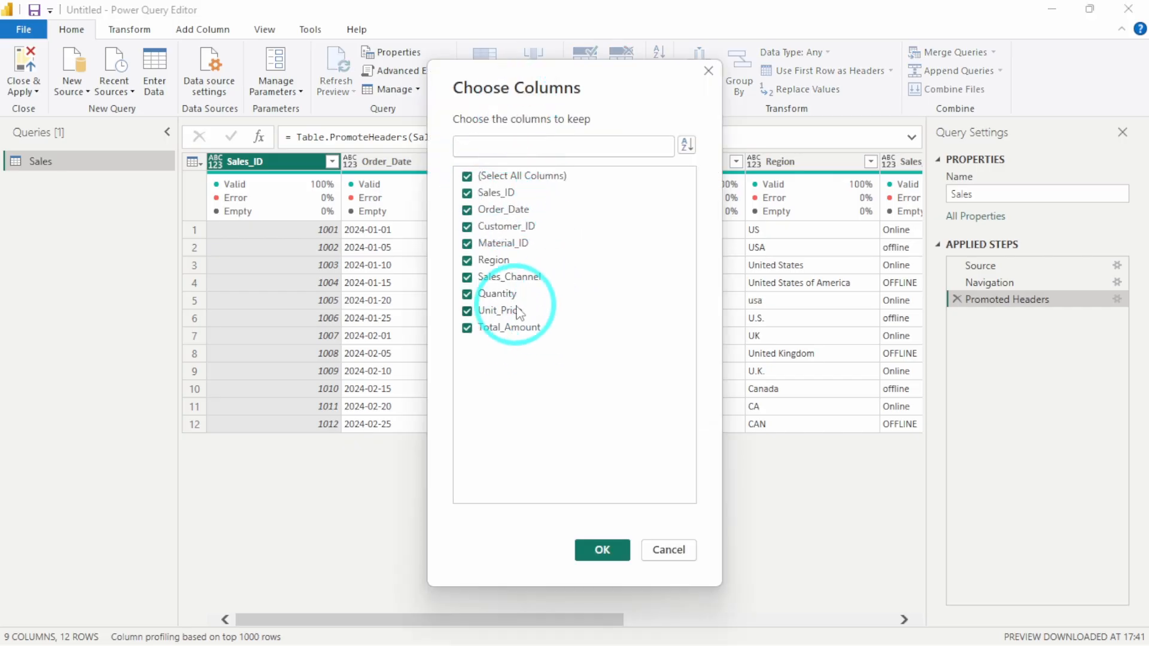
left_click(493, 261)
left_click(497, 276)
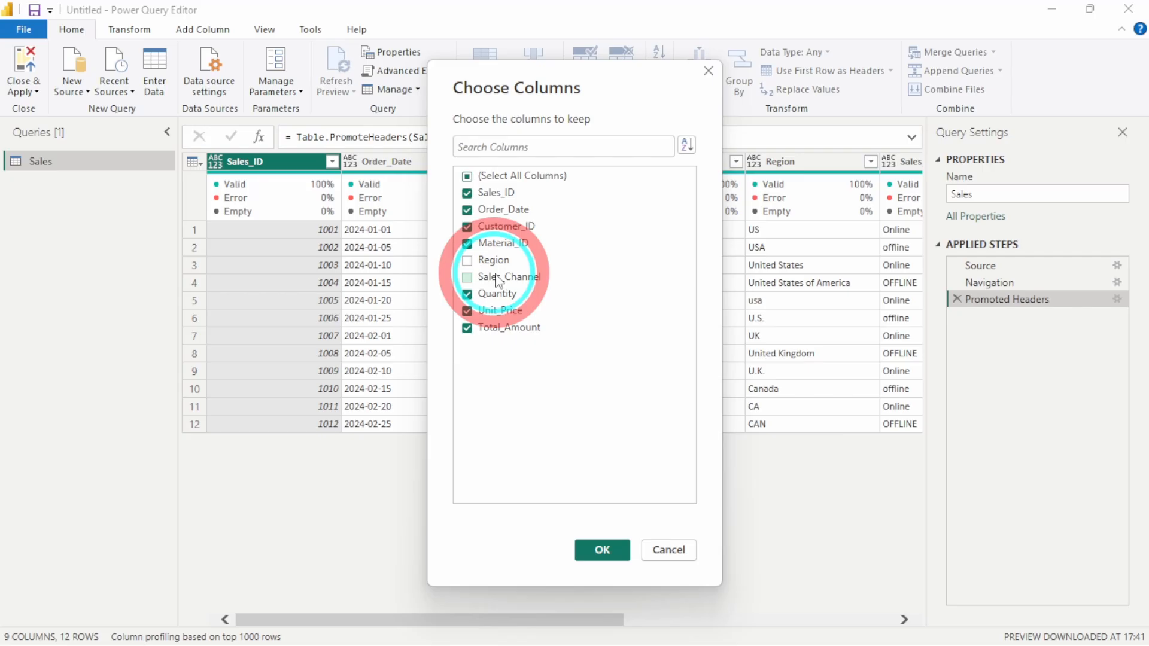
left_click(593, 538)
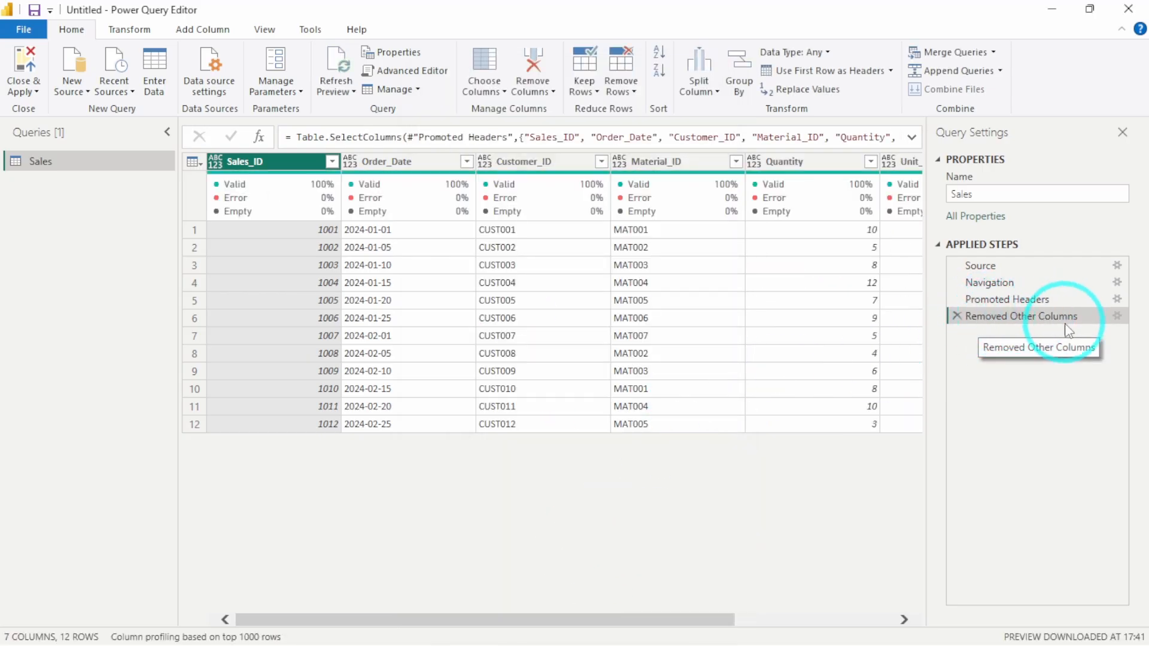
Keep only the top 10 rows of the Sales query.
left_click(584, 93)
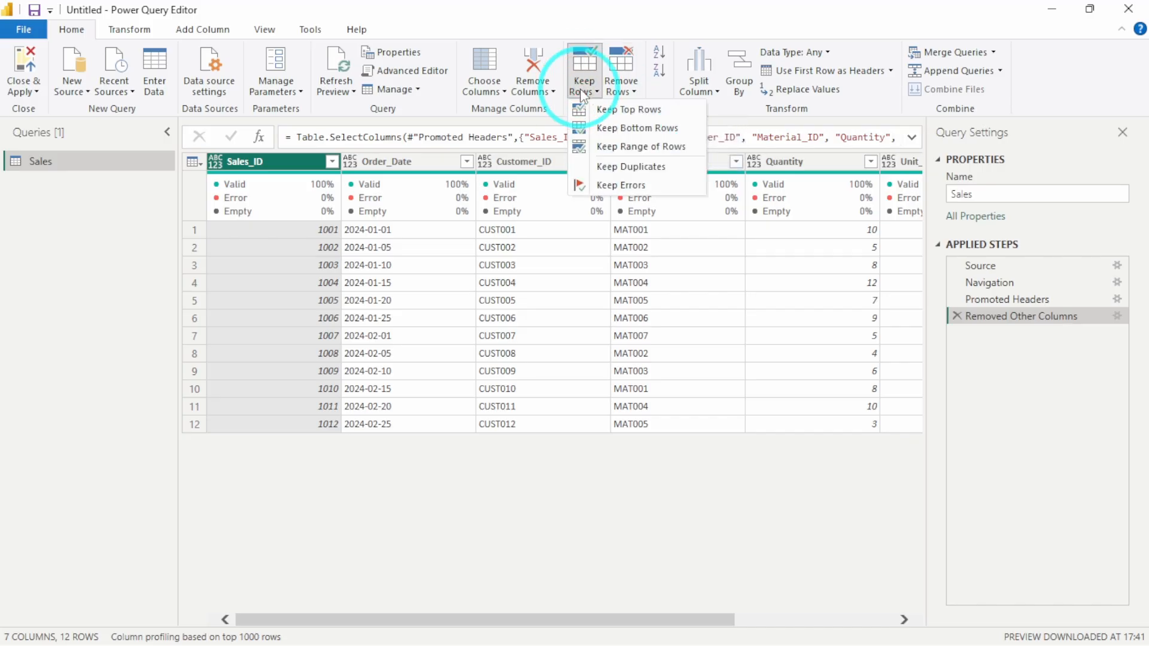
left_click(626, 110)
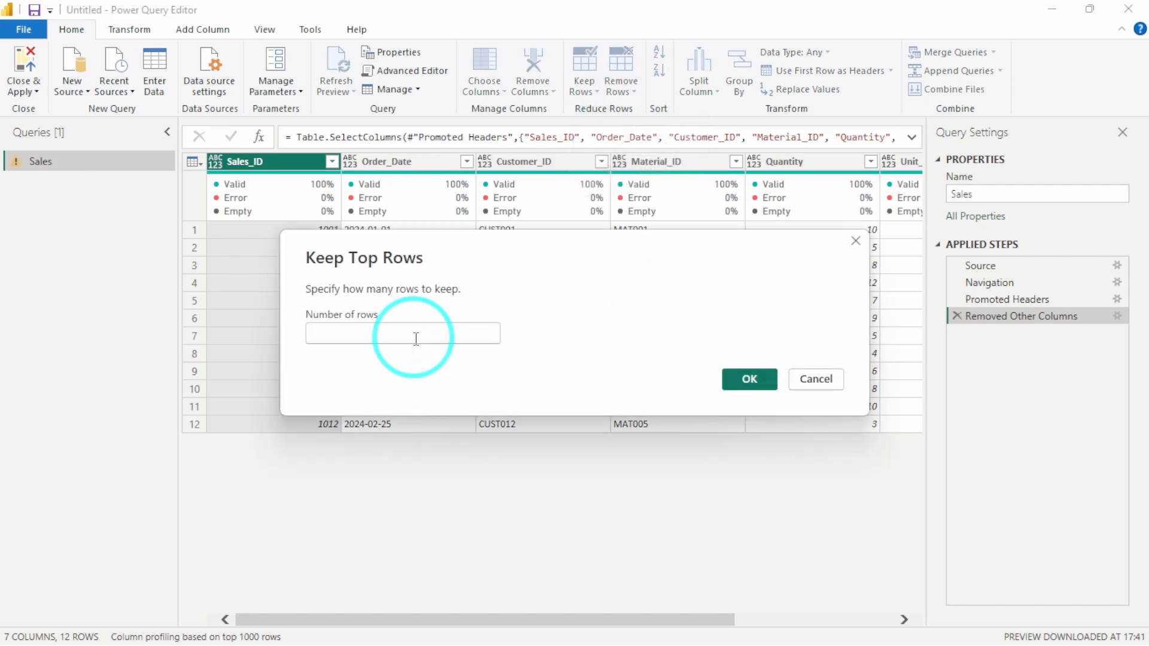
left_click(416, 339)
type("10")
left_click(748, 379)
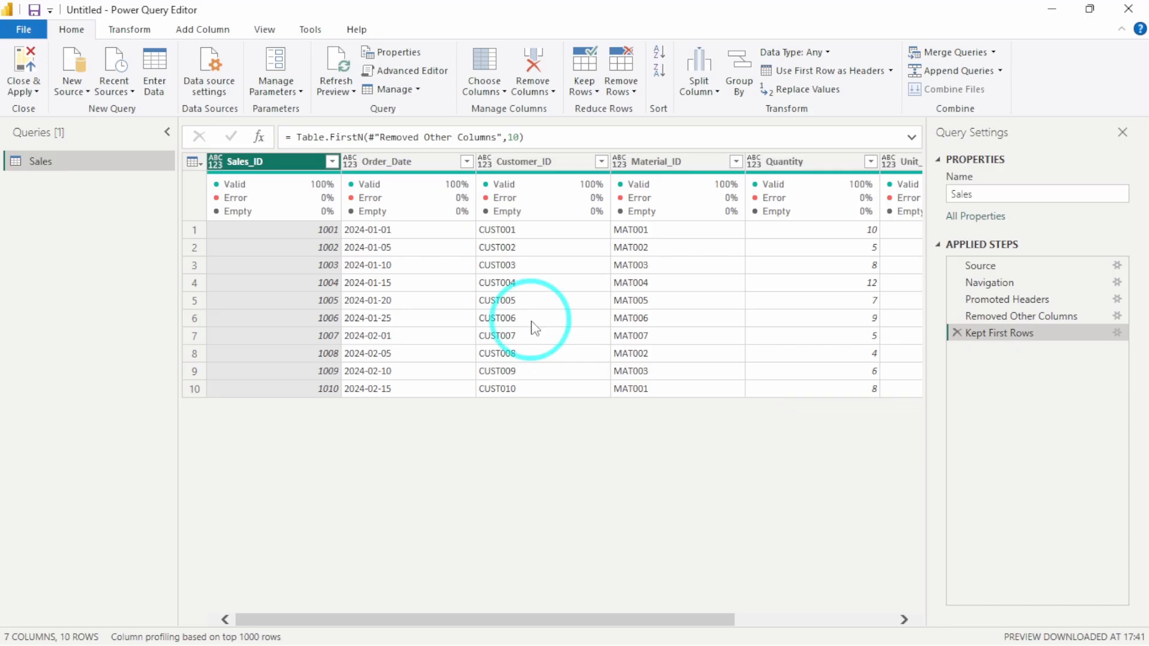
Close the Power Query Editor and apply the query changes to the report.
left_click(29, 91)
left_click(53, 110)
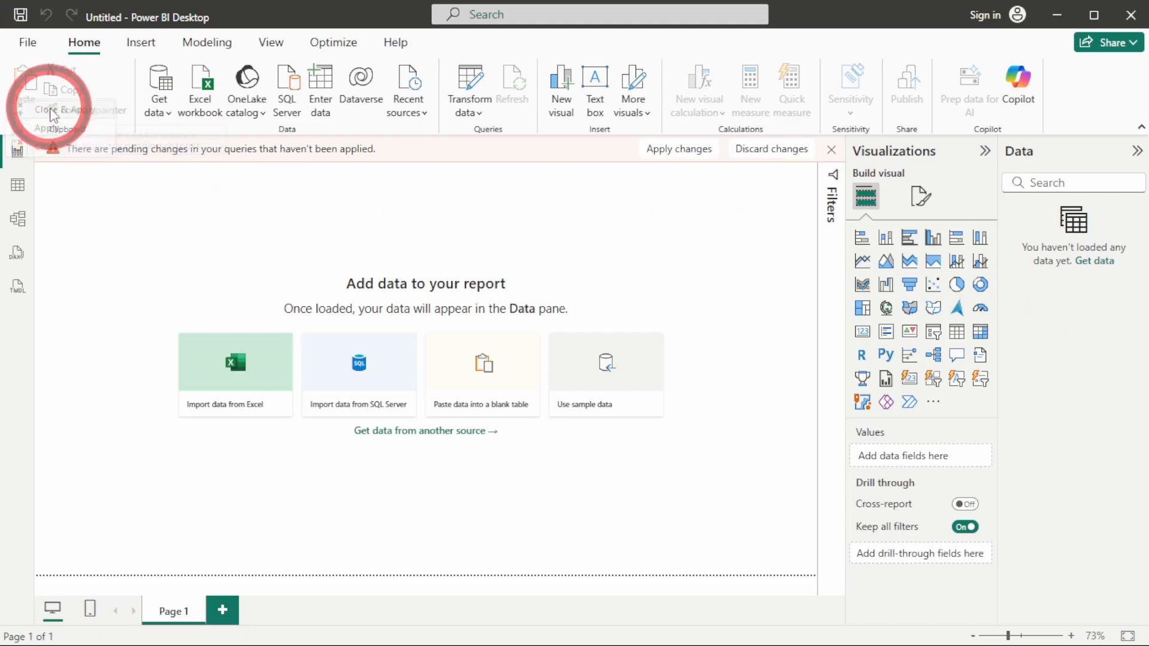